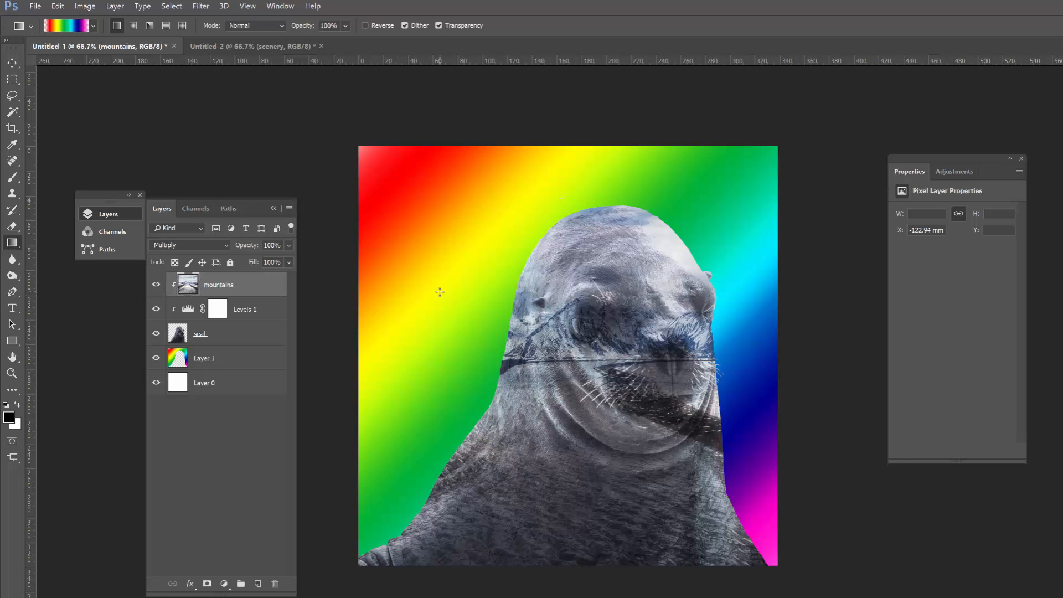
Step: Switch to the Untitled-2 document, hide the scenery layer and make the seal layer active
{"action": "left_click", "coordinate": [291, 42]}
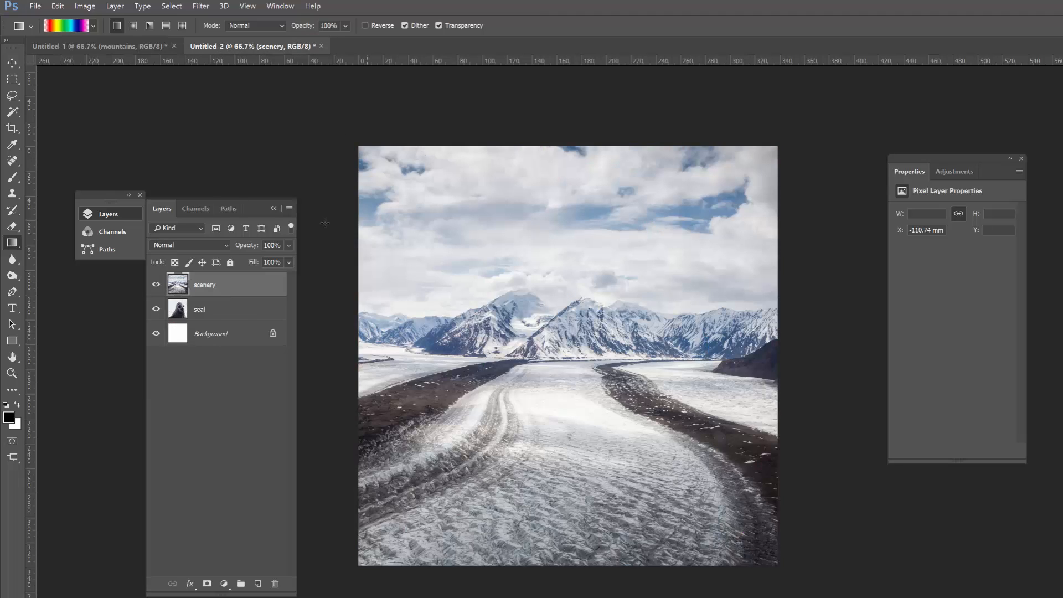
{"action": "left_click", "coordinate": [157, 286]}
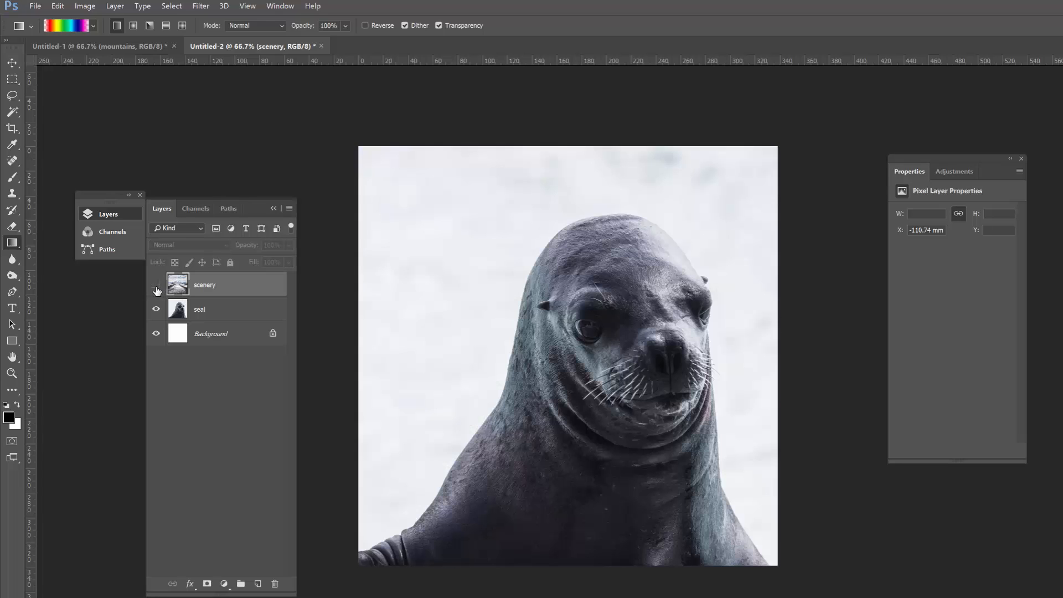
{"action": "left_click", "coordinate": [224, 319]}
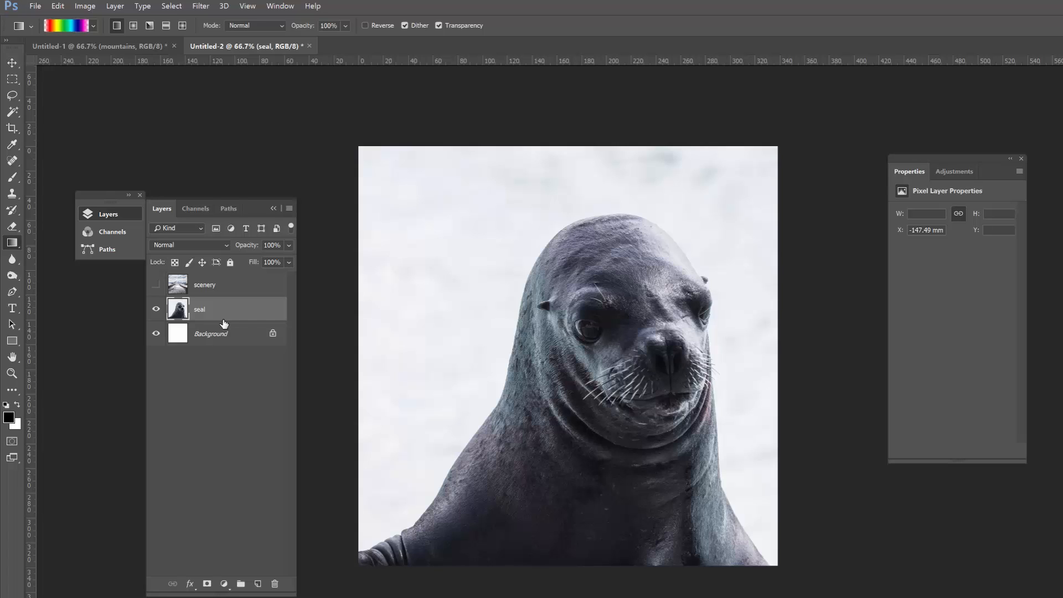
{"action": "left_click", "coordinate": [156, 284]}
{"action": "left_click", "coordinate": [155, 284]}
Step: Try to select the pale background around the seal with the Magic Wand, and clear the selection
{"action": "key", "text": "w"}
{"action": "left_click", "coordinate": [432, 364]}
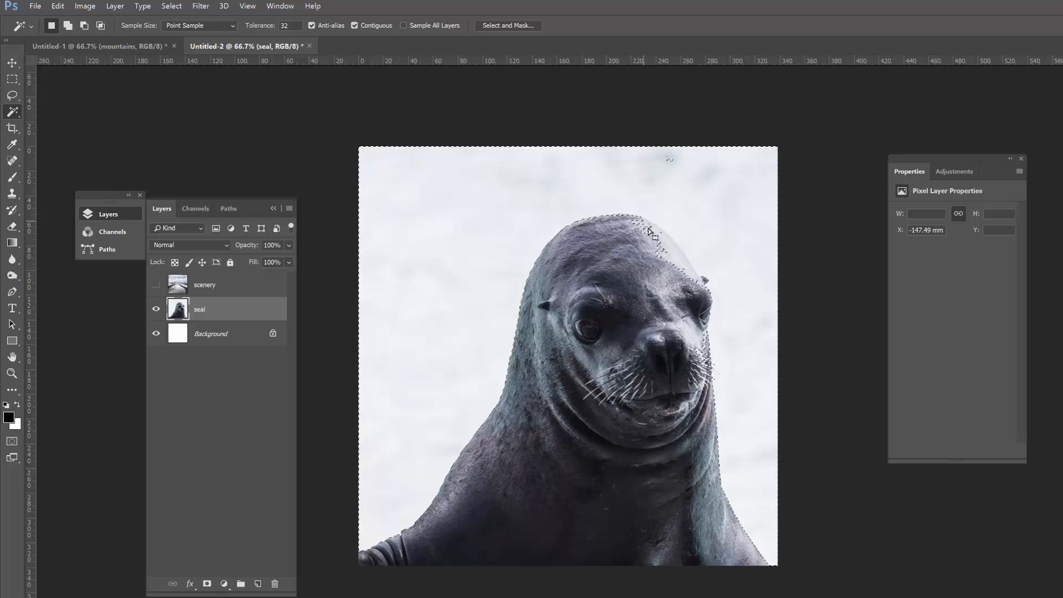
{"action": "key", "text": "ctrl+d"}
Step: Add a Levels adjustment above the seal layer with input levels of 114, 0.78 and 229
{"action": "left_click", "coordinate": [953, 171]}
{"action": "left_click_drag", "start_coordinate": [961, 156], "coordinate": [879, 147]}
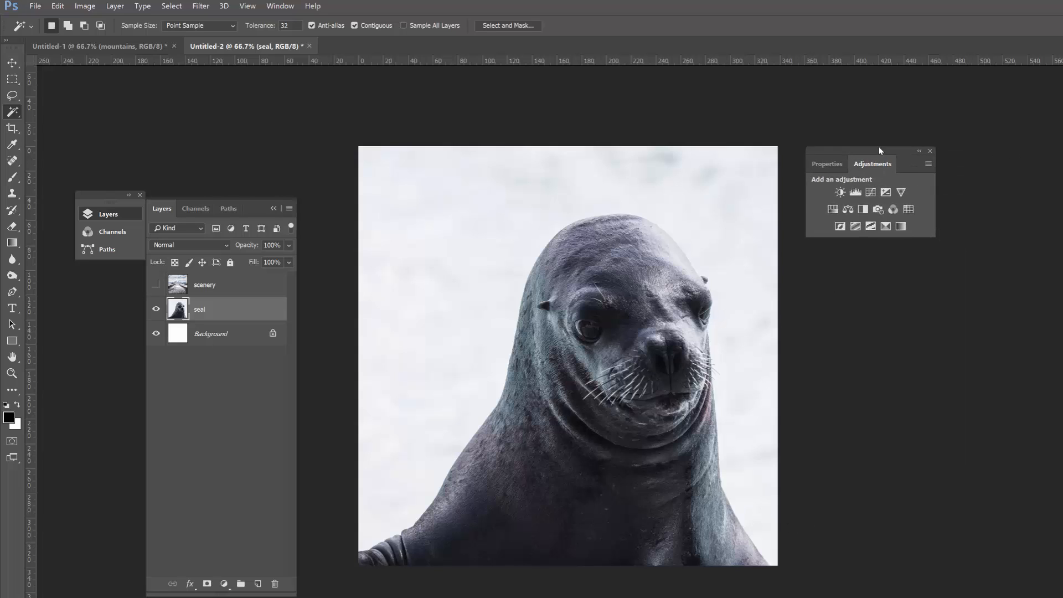
{"action": "left_click", "coordinate": [855, 193]}
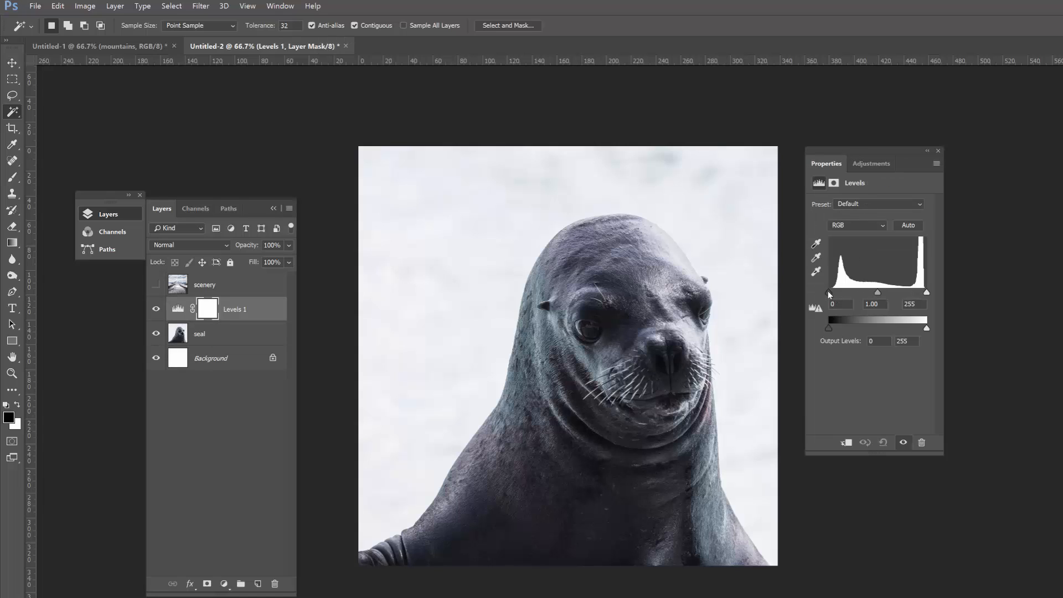
{"action": "left_click_drag", "start_coordinate": [828, 293], "coordinate": [919, 295]}
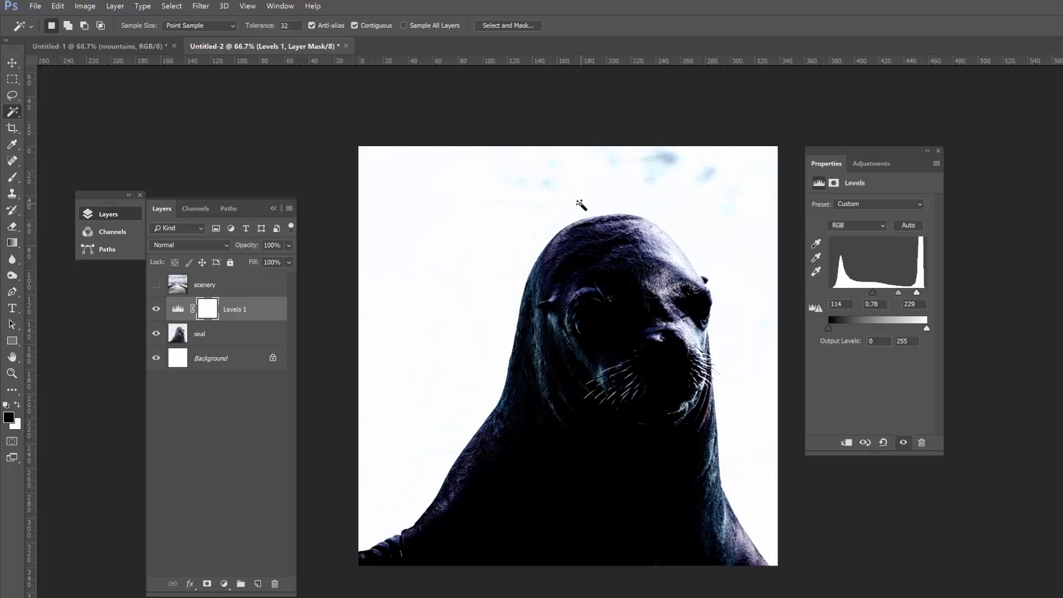
Step: Try Magic Wand selections of the background with the Levels midtone lowered to 0.63, and clear the selection
{"action": "left_click", "coordinate": [742, 331]}
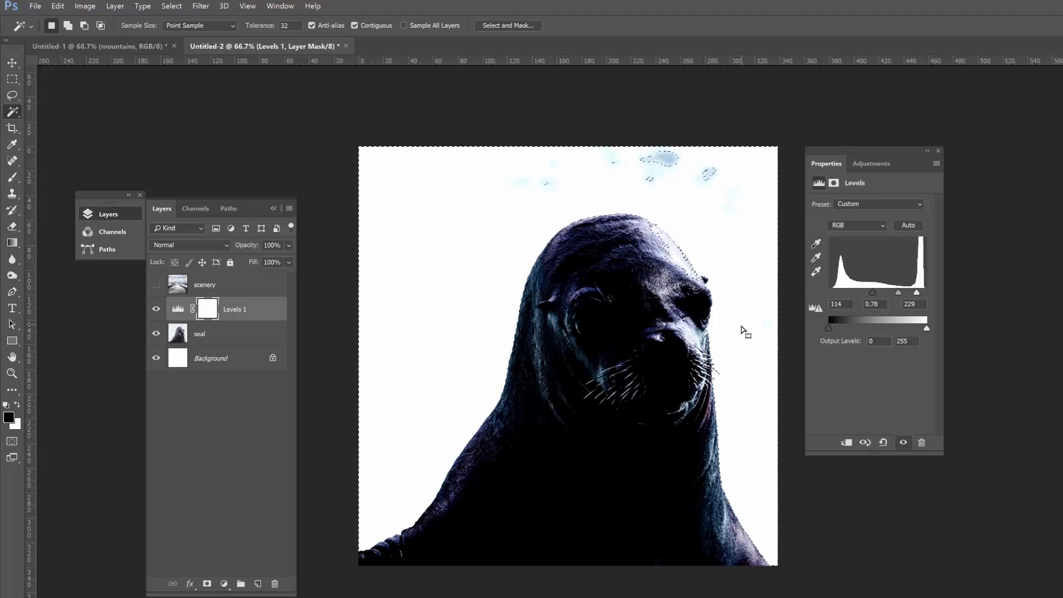
{"action": "left_click_drag", "start_coordinate": [898, 293], "coordinate": [901, 293]}
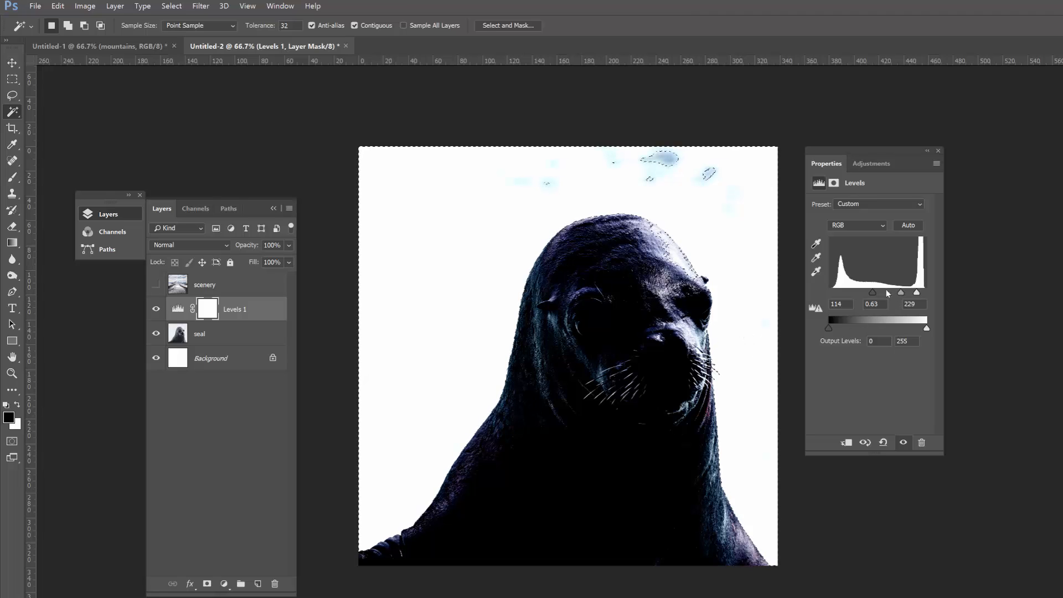
{"action": "left_click", "coordinate": [739, 268]}
{"action": "left_click", "coordinate": [729, 269]}
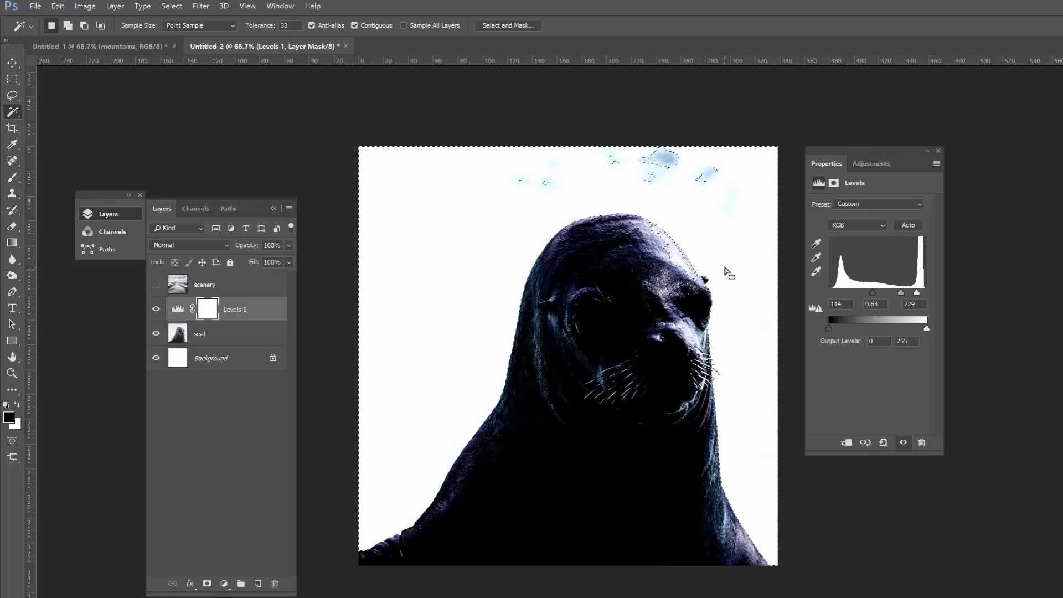
{"action": "key", "text": "ctrl+d"}
Step: Set the Levels midtone to 0.88 and white input to 235, and delete the Magic Wand-selected background from the seal layer
{"action": "left_click_drag", "start_coordinate": [918, 294], "coordinate": [899, 294]}
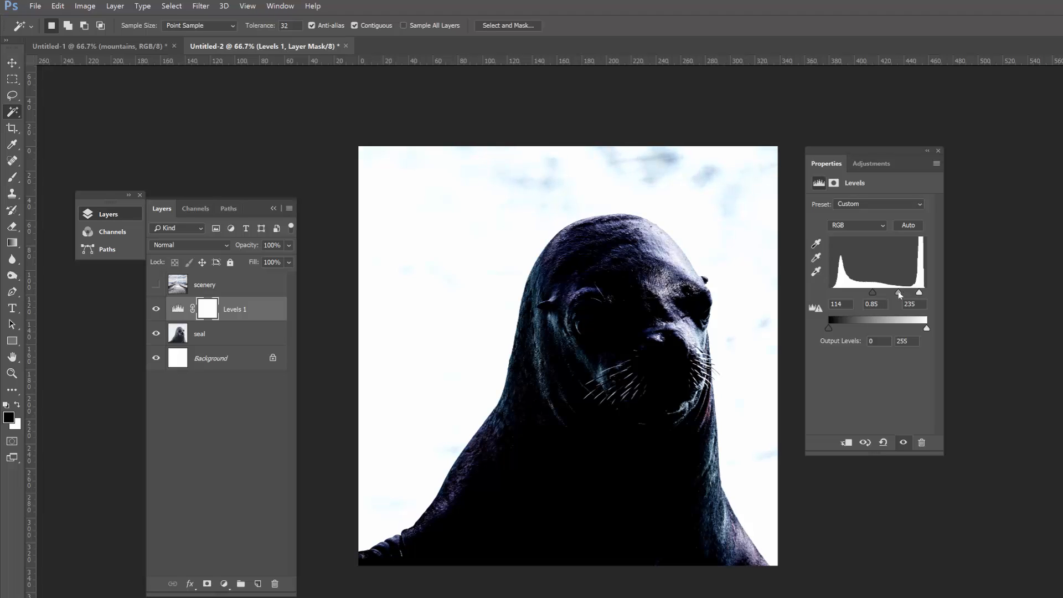
{"action": "left_click", "coordinate": [698, 260]}
{"action": "left_click", "coordinate": [227, 336]}
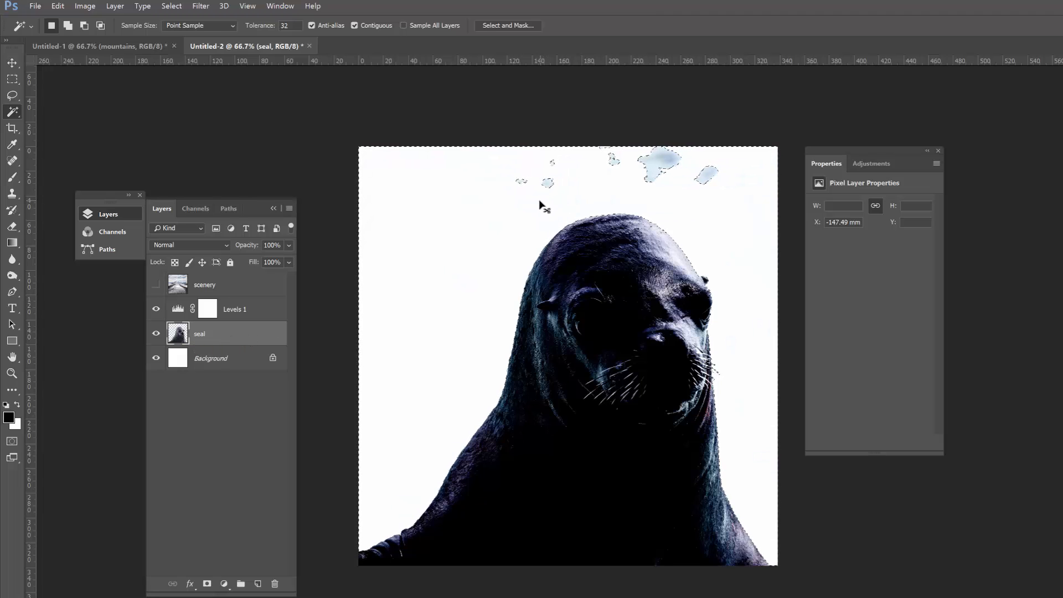
{"action": "key", "text": "ctrl+d"}
Step: Erase the leftover background patches above the seal's head with the size 300 Eraser, and delete the Levels adjustment layer
{"action": "key", "text": "e"}
{"action": "mouse_move", "coordinate": [514, 187]}
{"action": "left_mouse_down"}
{"action": "mouse_move", "coordinate": [571, 165]}
{"action": "mouse_move", "coordinate": [482, 184]}
{"action": "mouse_move", "coordinate": [579, 156]}
{"action": "mouse_move", "coordinate": [721, 166]}
{"action": "left_mouse_up"}
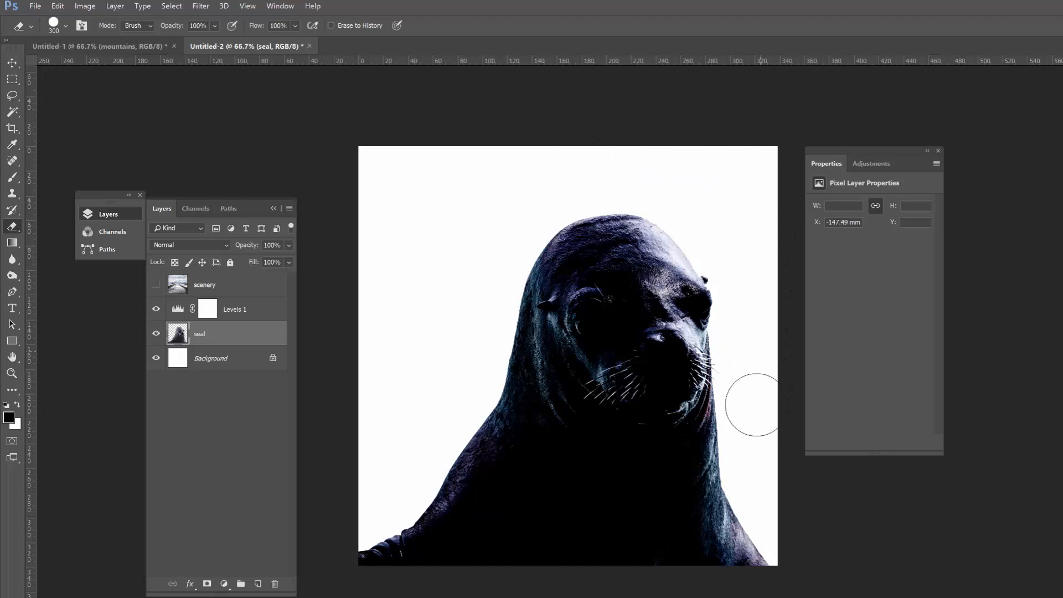
{"action": "left_click", "coordinate": [157, 356]}
{"action": "left_click", "coordinate": [156, 356]}
{"action": "left_click", "coordinate": [254, 310]}
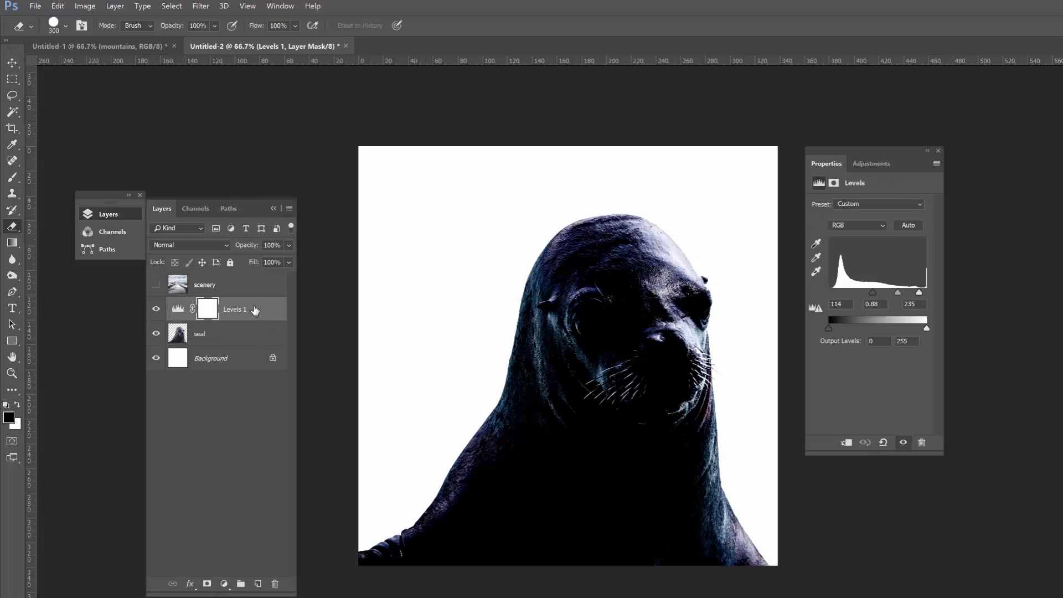
{"action": "key", "text": "Delete"}
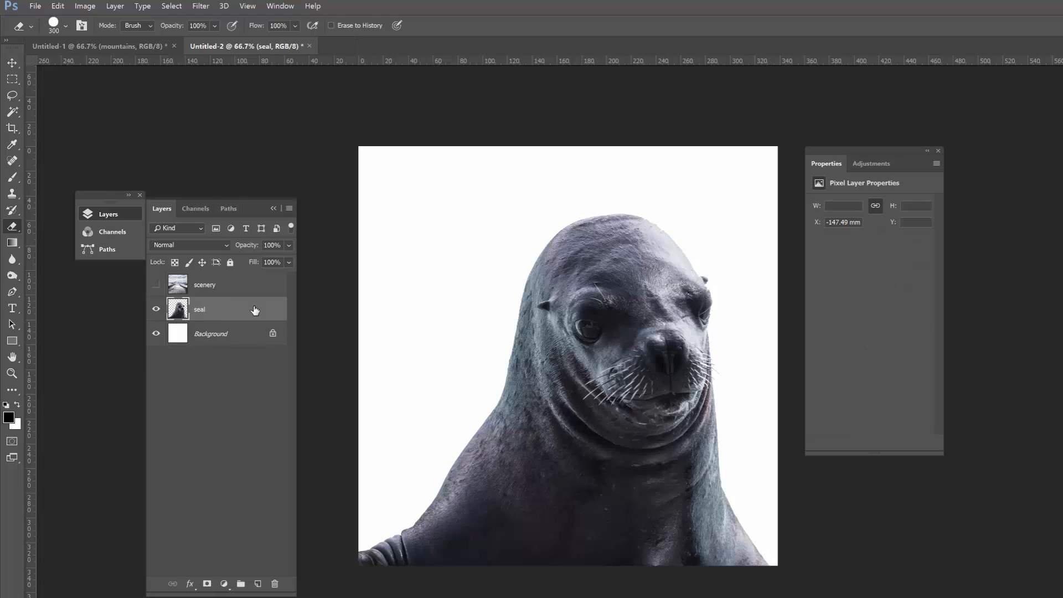
Step: Show the scenery layer and clip it to the seal layer with a clipping mask
{"action": "left_click", "coordinate": [248, 292]}
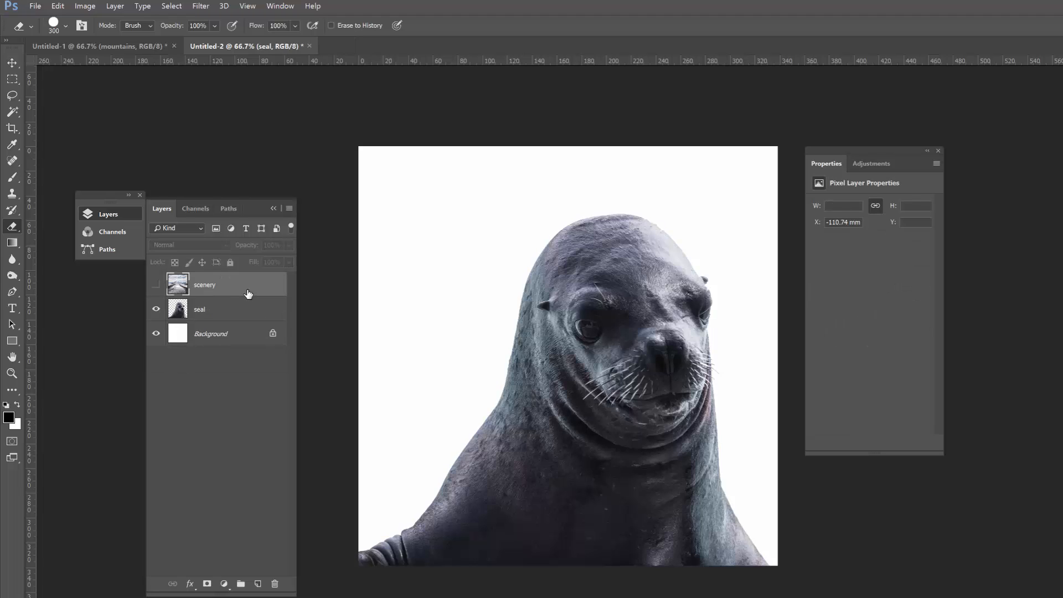
{"action": "left_click", "coordinate": [232, 310]}
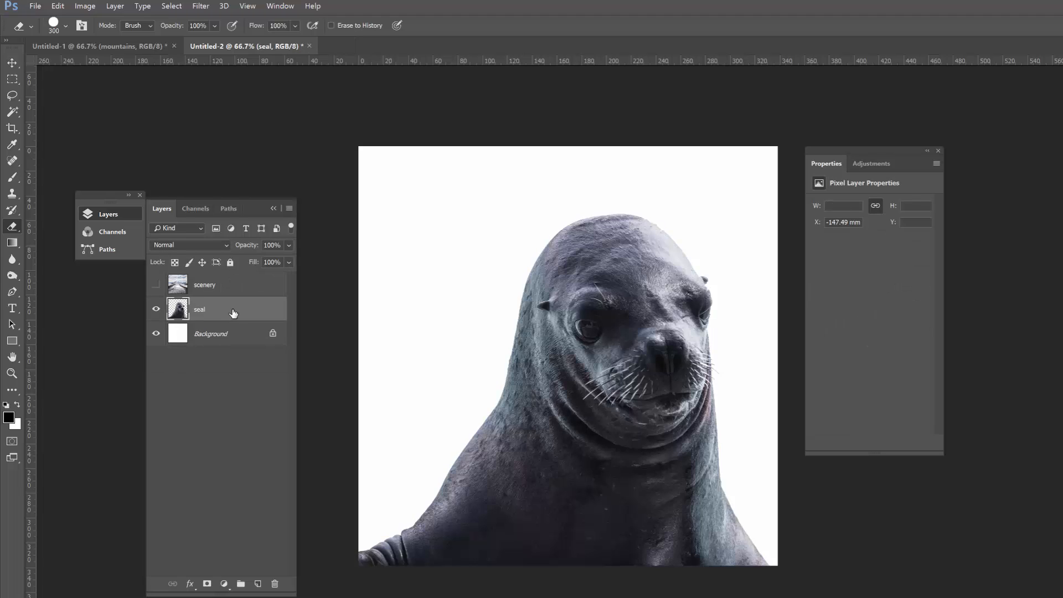
{"action": "left_click", "coordinate": [223, 294]}
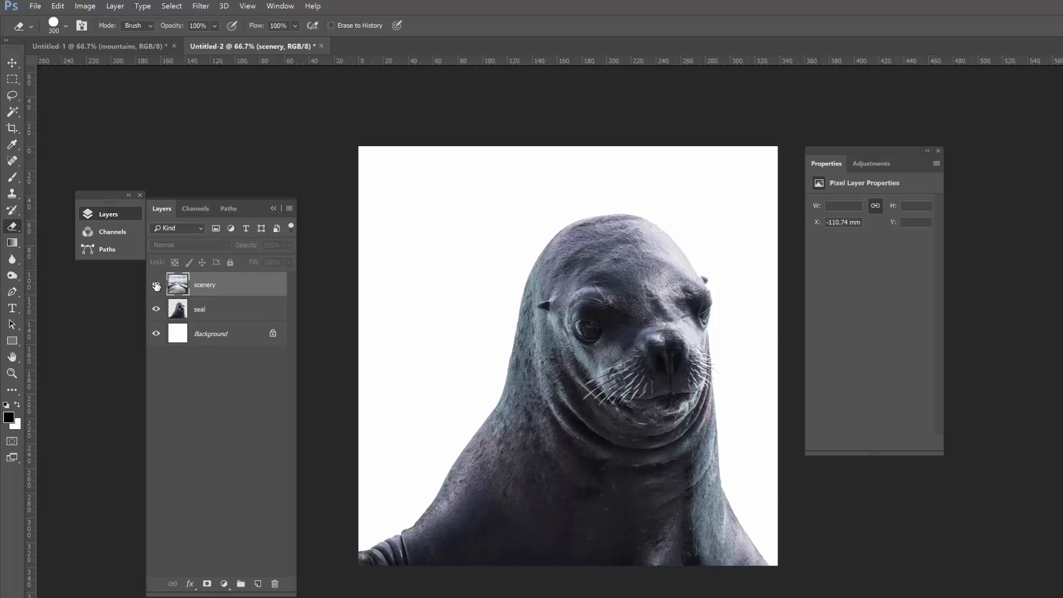
{"action": "left_click", "coordinate": [156, 284]}
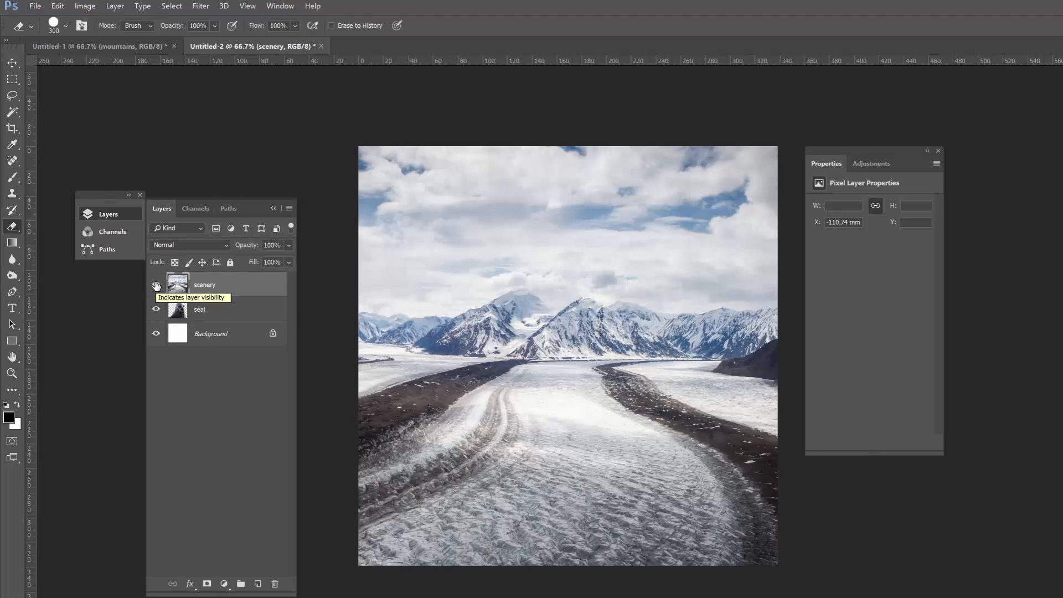
{"action": "right_click", "coordinate": [233, 287]}
{"action": "left_click", "coordinate": [288, 422]}
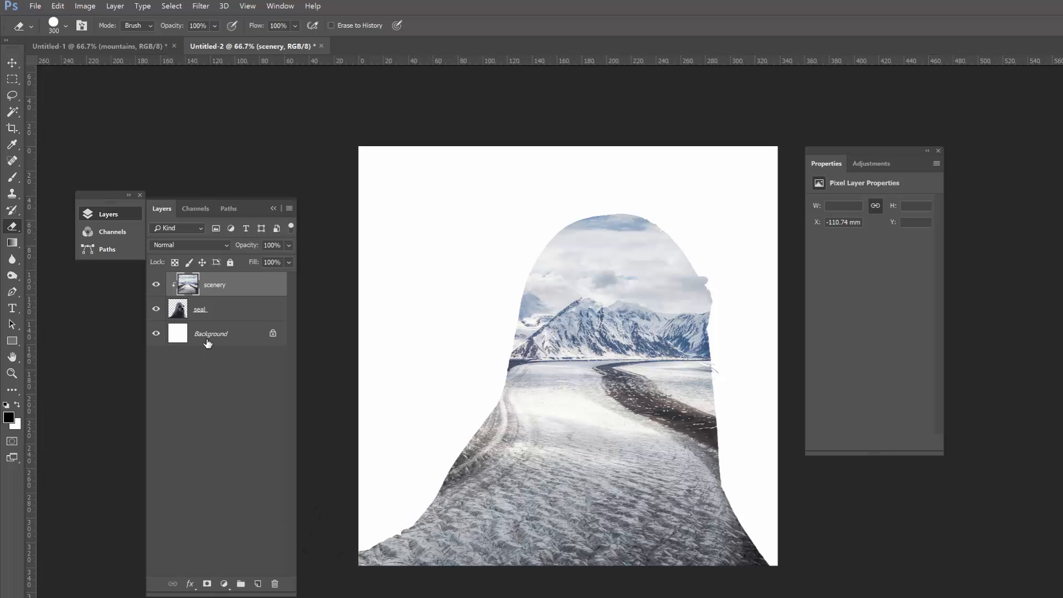
Step: Set the blend mode of both the scenery and seal layers to Multiply
{"action": "left_click", "coordinate": [223, 309], "text": "shift"}
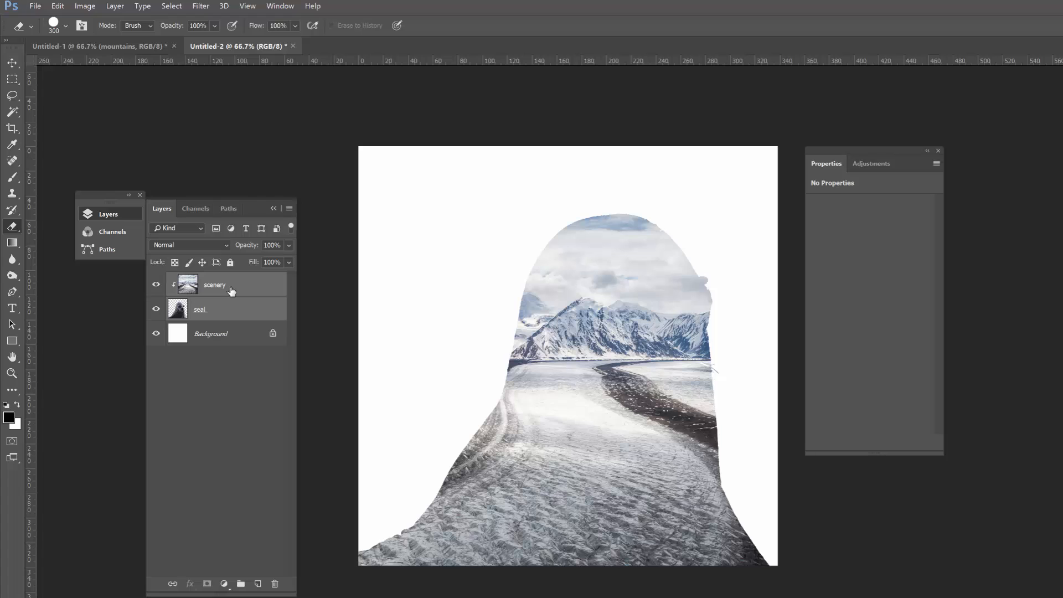
{"action": "left_click", "coordinate": [226, 245]}
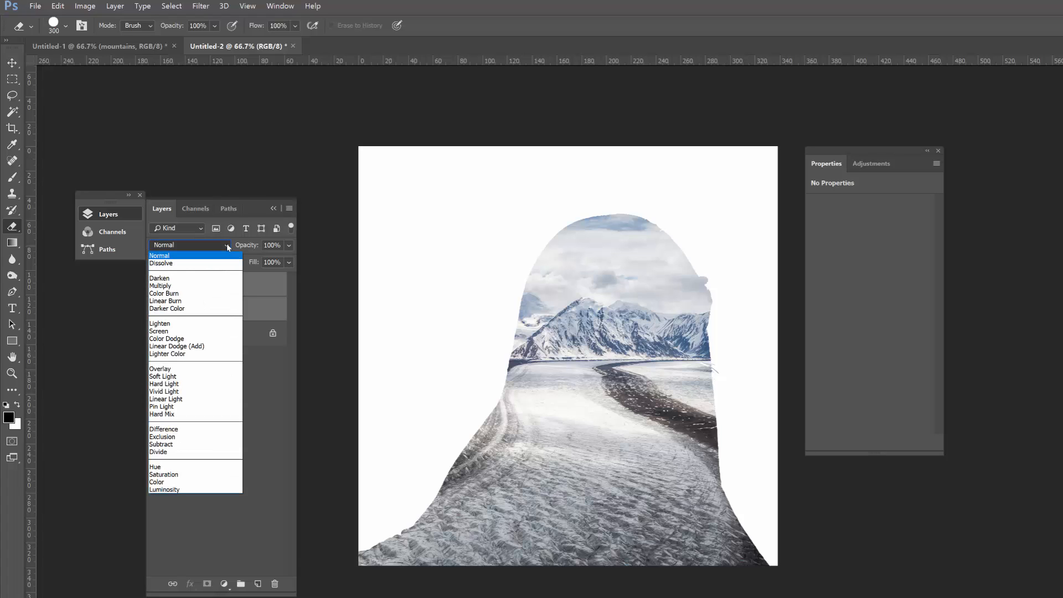
{"action": "left_click", "coordinate": [172, 285]}
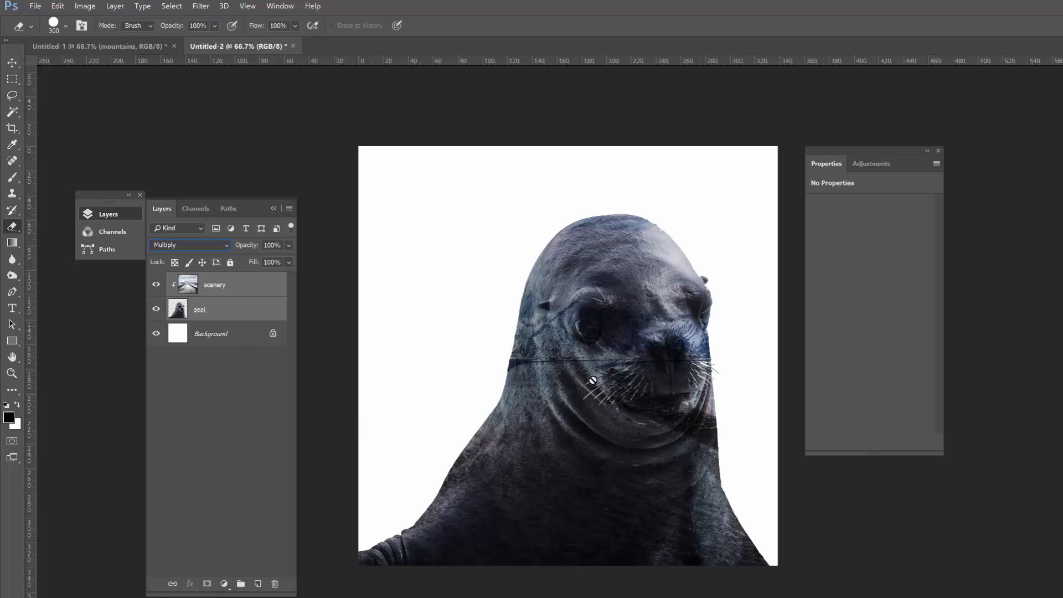
{"action": "left_click", "coordinate": [246, 313]}
{"action": "left_click", "coordinate": [243, 289]}
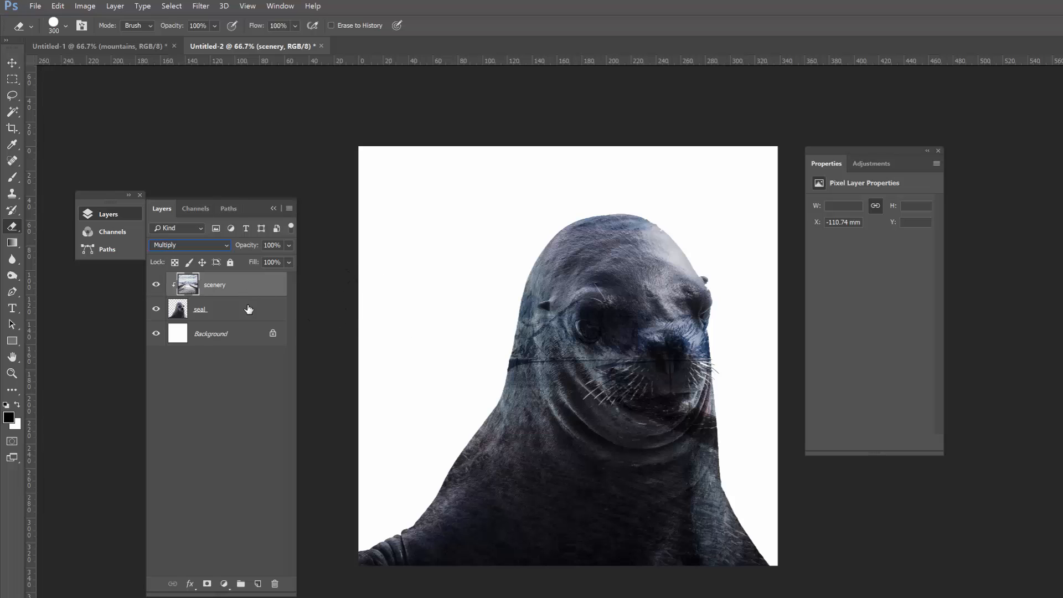
{"action": "left_click", "coordinate": [178, 309]}
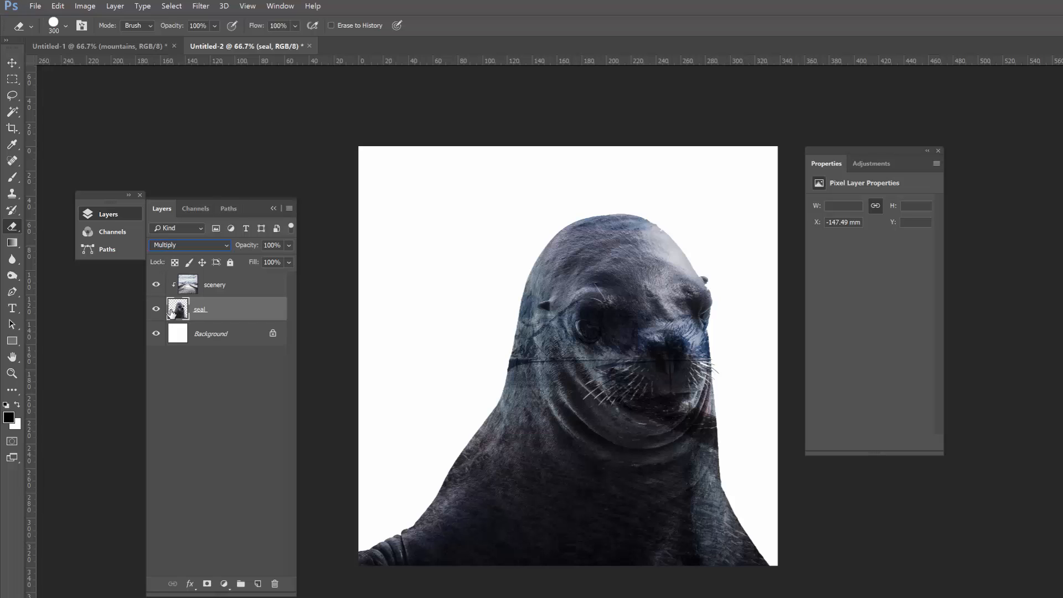
Step: Move the scenery layer down and right inside the seal, to an X position of about -85 mm
{"action": "left_click", "coordinate": [237, 286]}
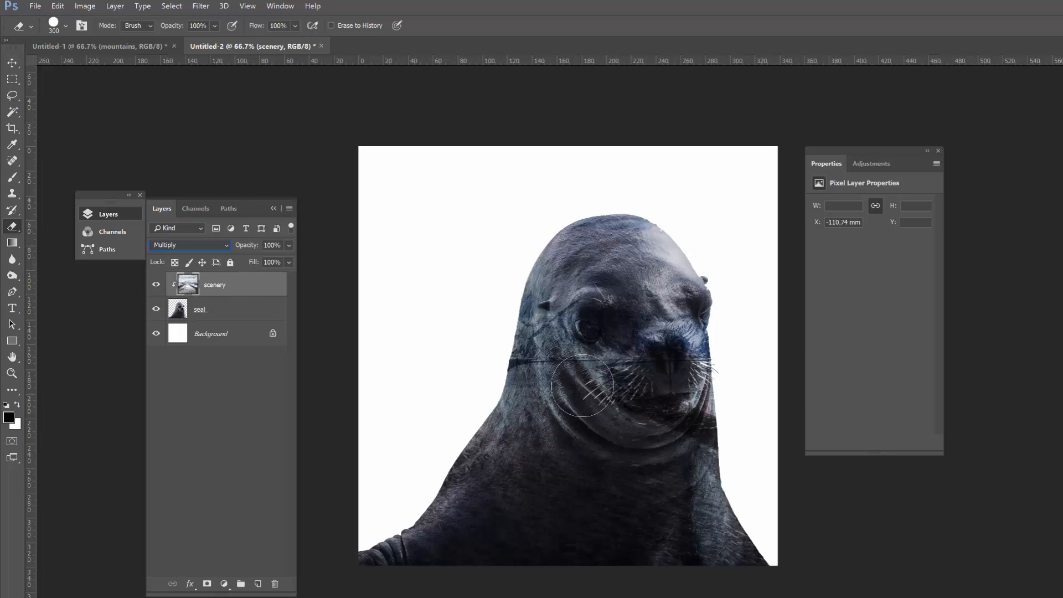
{"action": "key", "text": "v"}
{"action": "left_click_drag", "start_coordinate": [589, 333], "coordinate": [561, 402]}
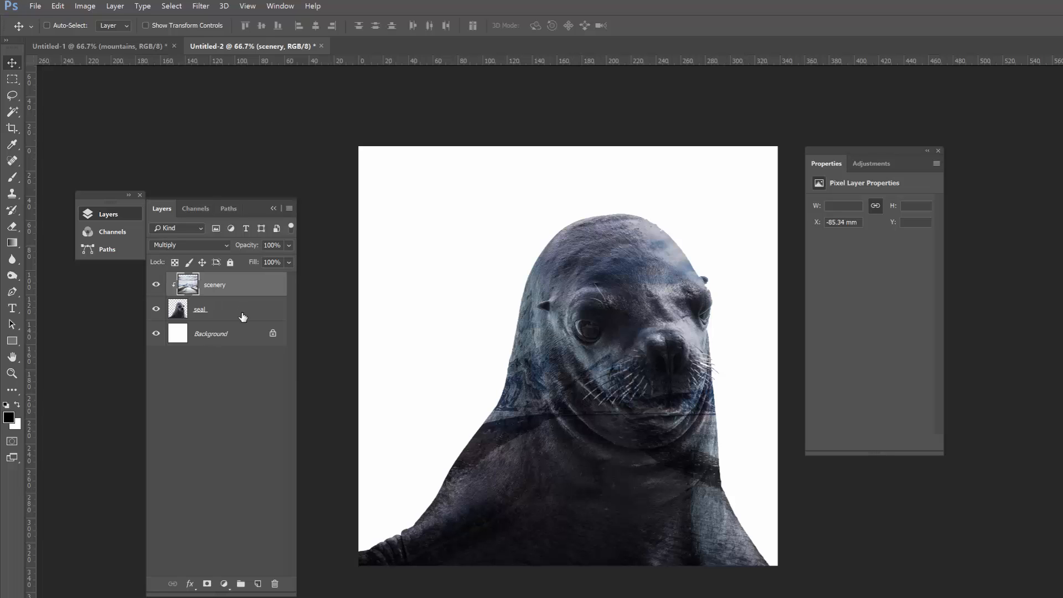
Step: Add a clipped Levels adjustment above the seal layer with input levels of 0, 2.08 and 191
{"action": "left_click", "coordinate": [243, 315]}
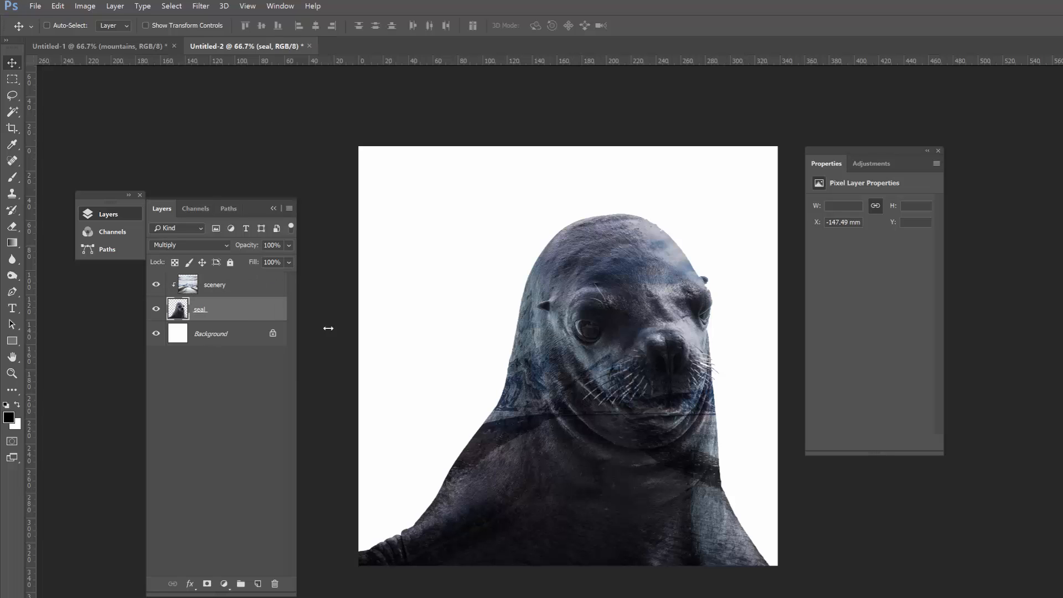
{"action": "left_click", "coordinate": [870, 165]}
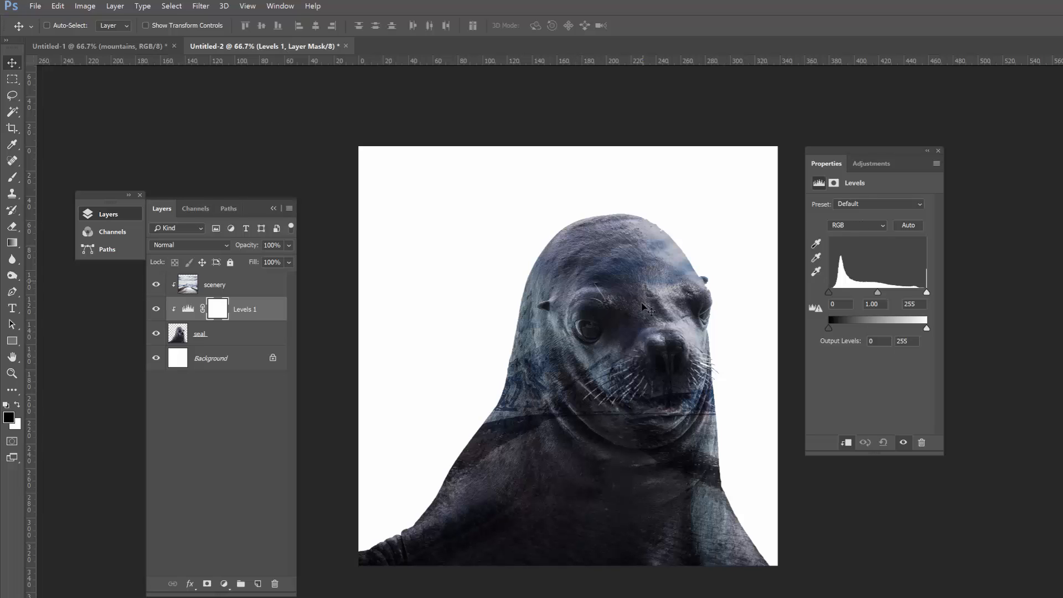
{"action": "left_click_drag", "start_coordinate": [828, 293], "coordinate": [824, 295]}
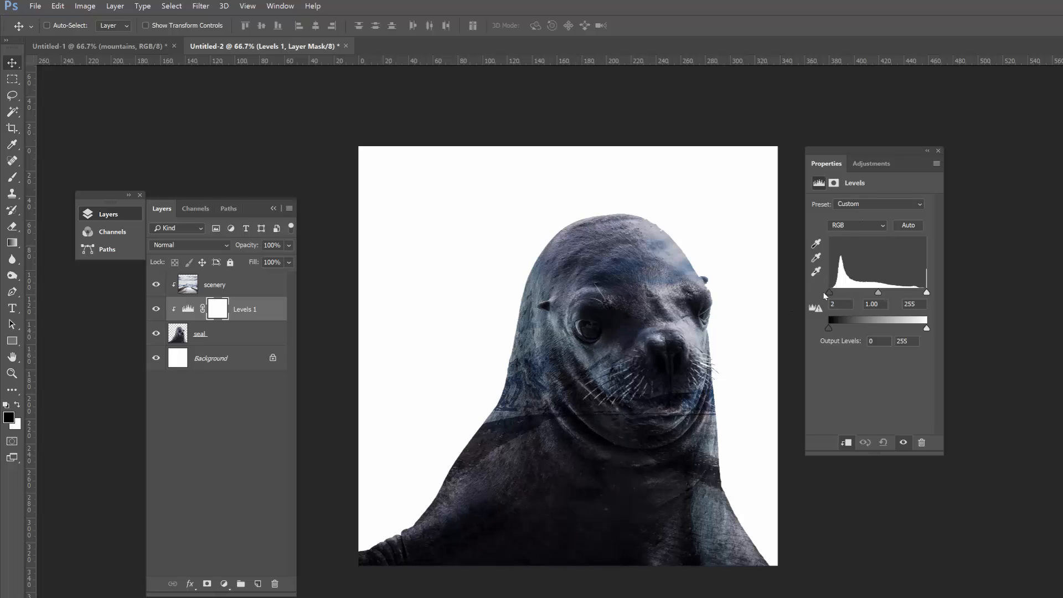
{"action": "left_click_drag", "start_coordinate": [925, 292], "coordinate": [860, 295]}
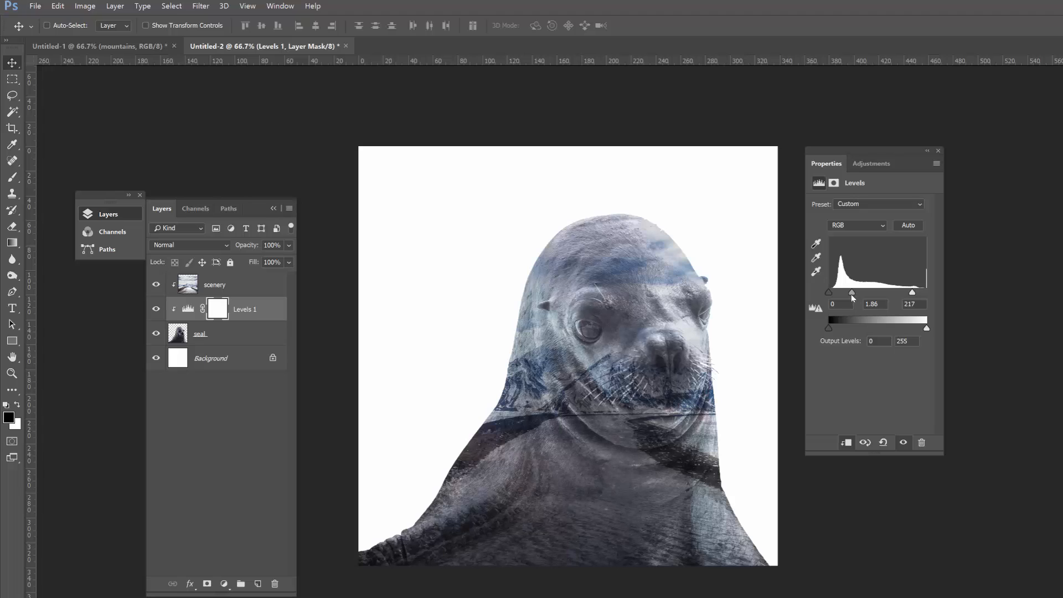
{"action": "left_click_drag", "start_coordinate": [852, 295], "coordinate": [903, 294]}
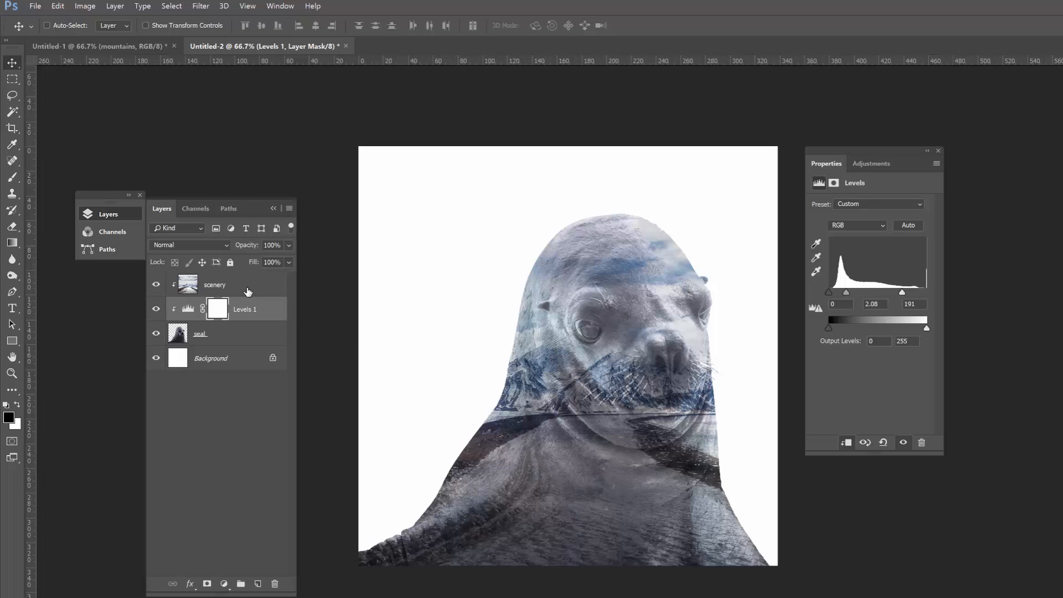
Step: Add a new layer above Background and fill it with a diagonal rainbow gradient from the canvas's upper-left to lower-right corner
{"action": "left_click", "coordinate": [239, 339]}
{"action": "left_click", "coordinate": [231, 362]}
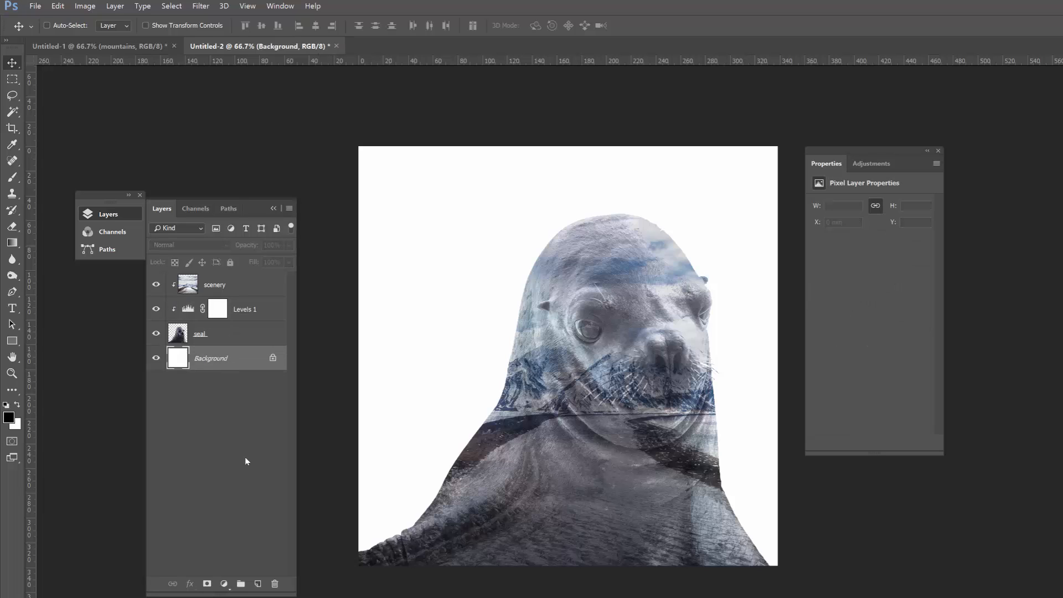
{"action": "left_click", "coordinate": [258, 583]}
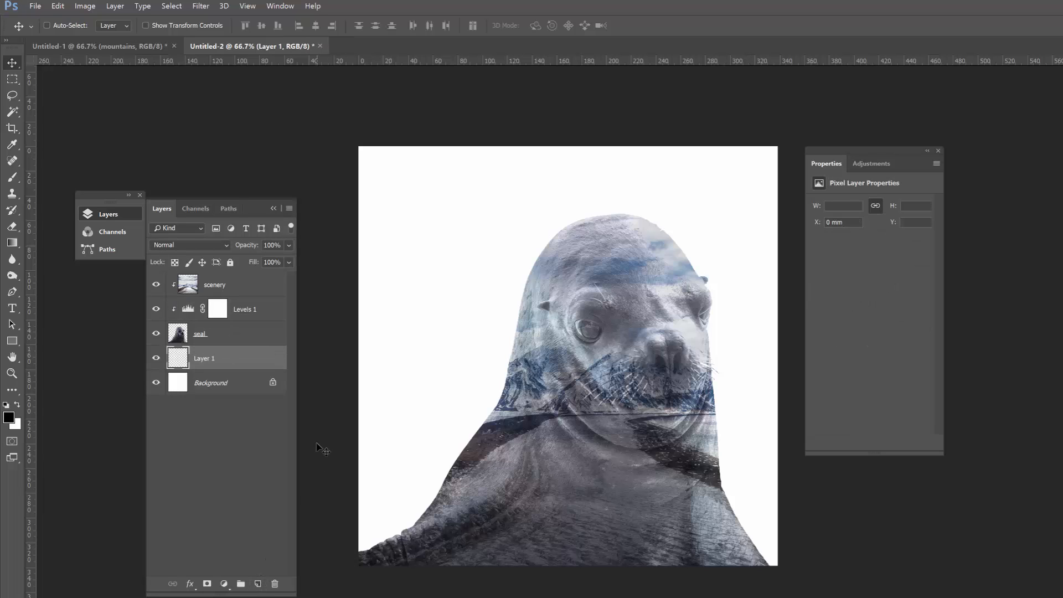
{"action": "key", "text": "g"}
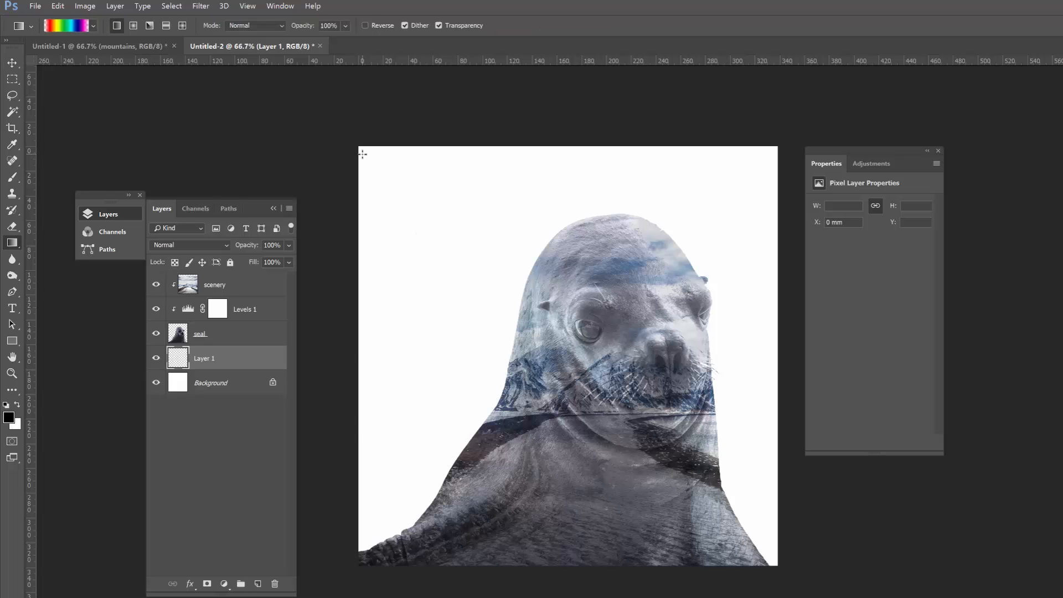
{"action": "left_click_drag", "start_coordinate": [331, 120], "coordinate": [804, 590]}
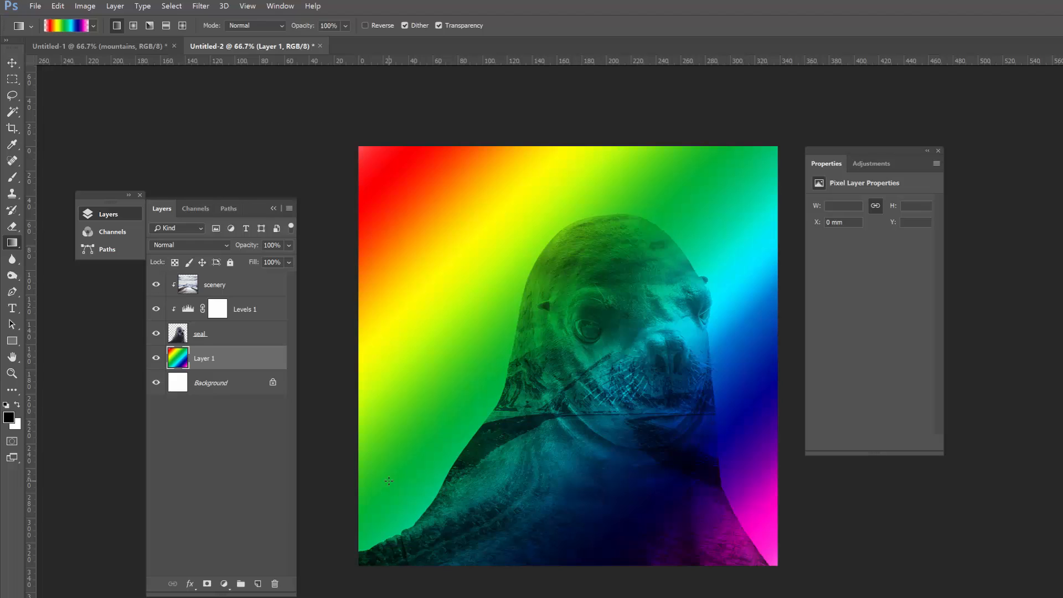
Step: Load the seal layer's outline as a selection, delete that area from the rainbow gradient layer, and deselect
{"action": "left_click", "coordinate": [178, 333], "text": "ctrl"}
{"action": "key", "text": "Delete"}
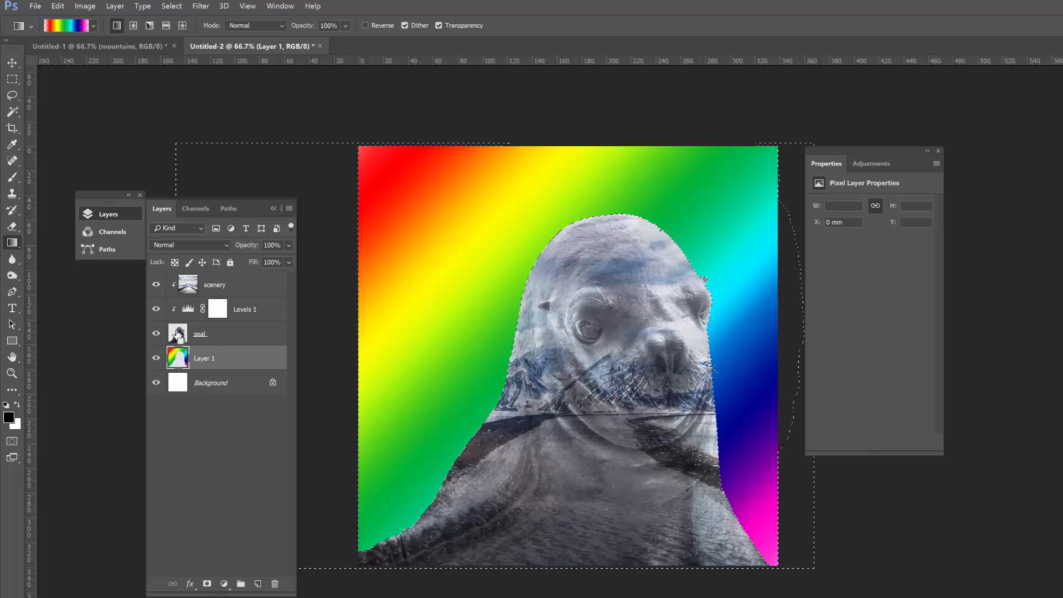
{"action": "key", "text": "ctrl+d"}
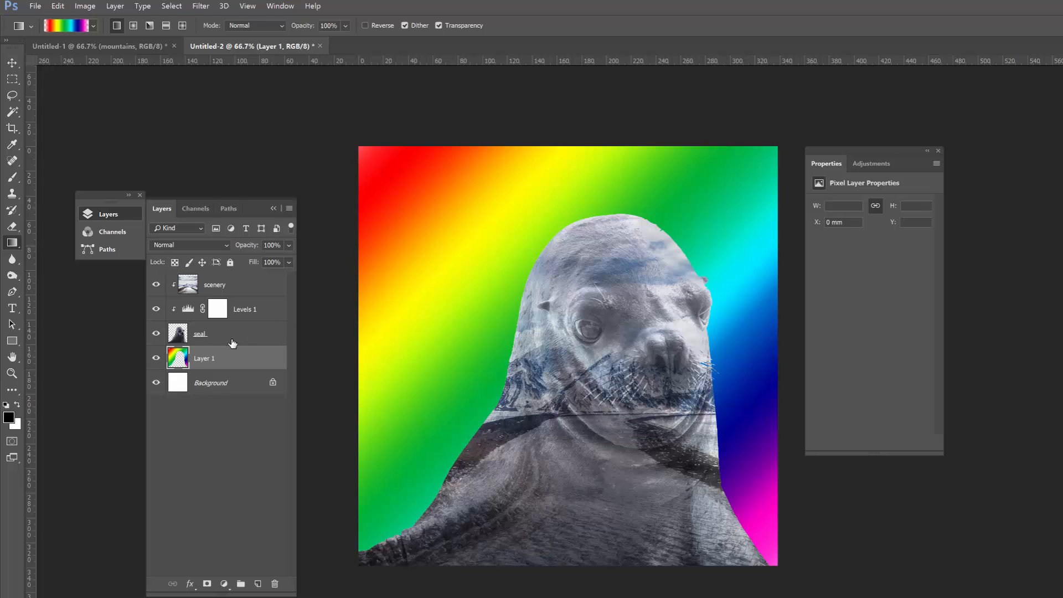
Step: Add a black Multiply drop shadow to the seal layer, slightly increasing its size and spread
{"action": "left_click", "coordinate": [266, 343]}
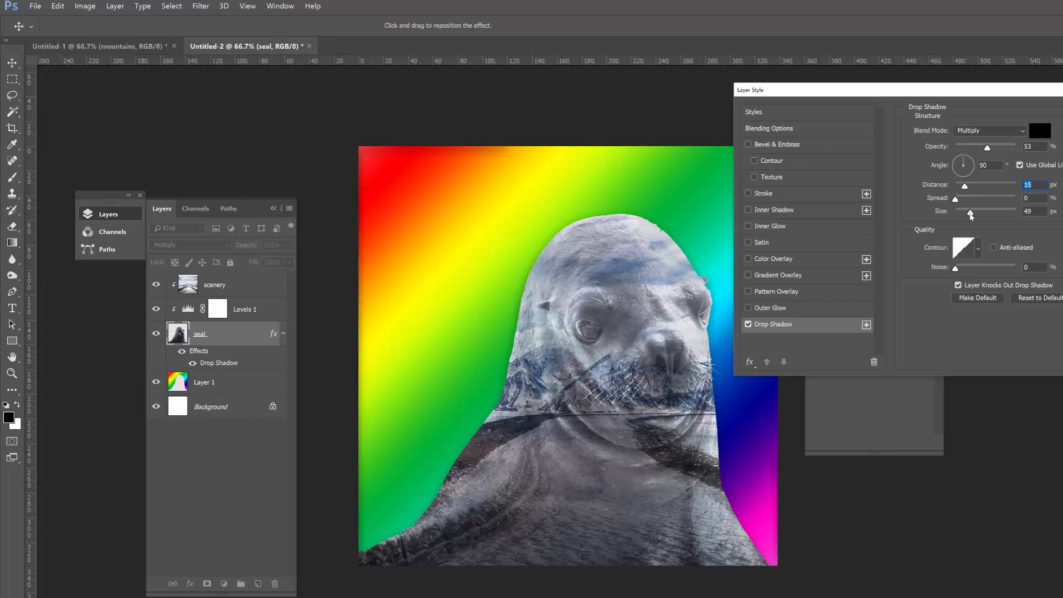
{"action": "left_click", "coordinate": [971, 213]}
{"action": "left_click_drag", "start_coordinate": [973, 213], "coordinate": [973, 214]}
{"action": "left_click_drag", "start_coordinate": [955, 198], "coordinate": [959, 200]}
{"action": "key", "text": "Return"}
{"action": "key", "text": "g"}
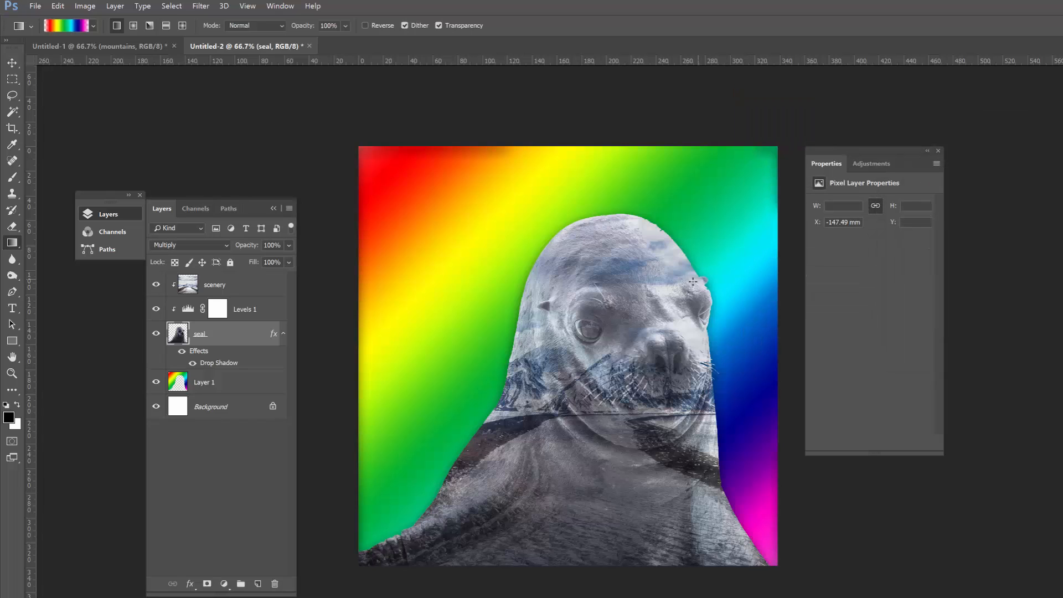